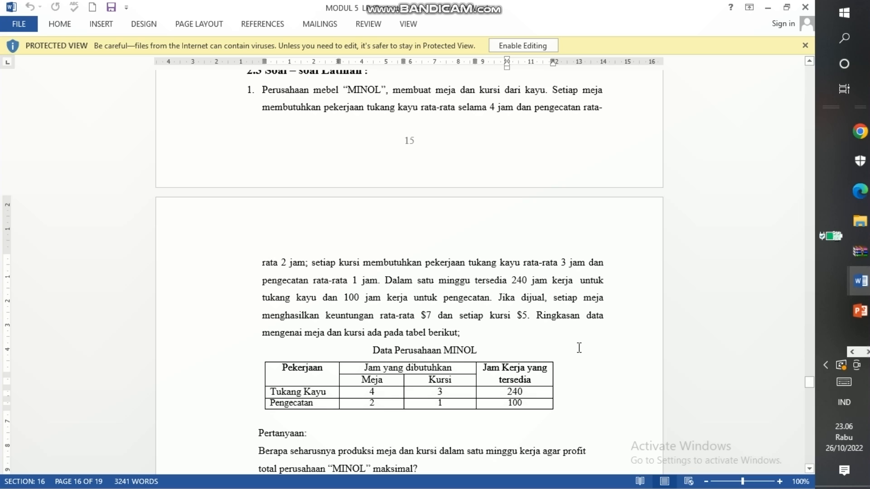
- Read the MINOL furniture company exercise in the document, including its labour-hours table and the production question
{"action": "key", "text": "Down"}
{"action": "key", "text": "Down"}
{"action": "key", "text": "Down"}
{"action": "key", "text": "Down"}
{"action": "key", "text": "Down"}
{"action": "key", "text": "Down"}
{"action": "key", "text": "Down"}
{"action": "key", "text": "Down"}
{"action": "key", "text": "Down"}
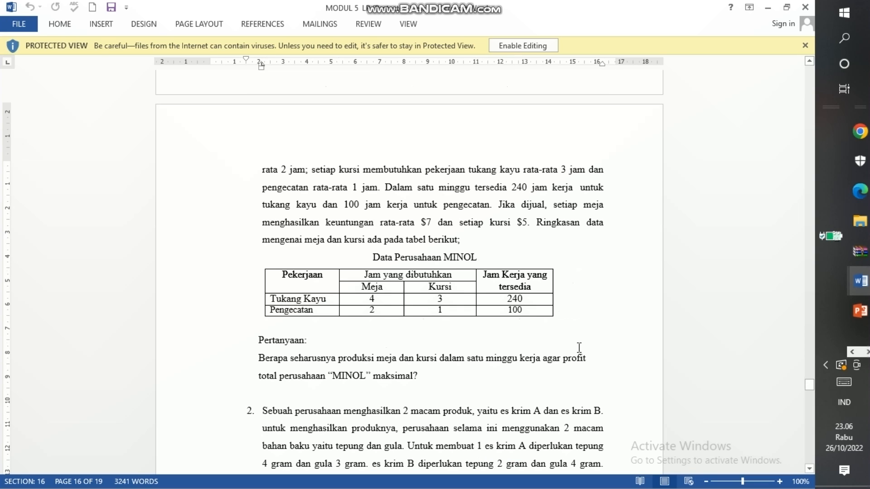
{"action": "key", "text": "Down"}
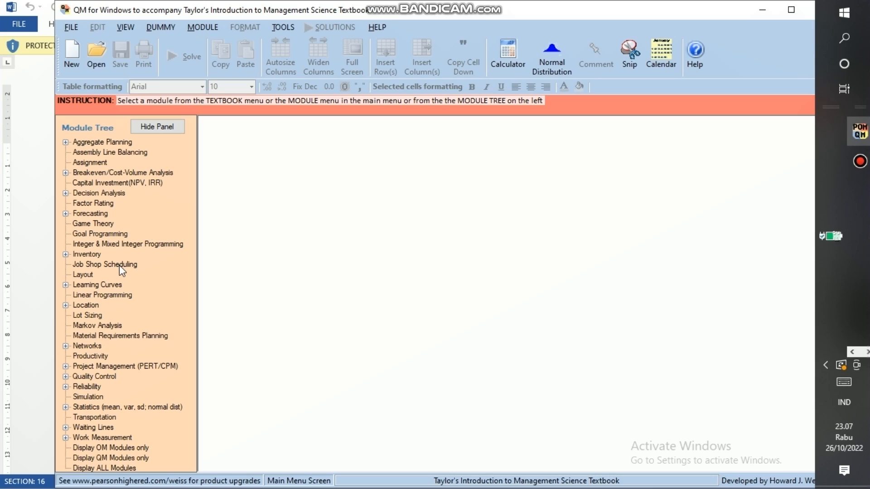
- Create a Linear Programming data set in QM for Windows titled MINOL, with 2 constraints, 2 variables, Maximize and A, B, C, D, E row names
{"action": "double_click", "coordinate": [97, 296]}
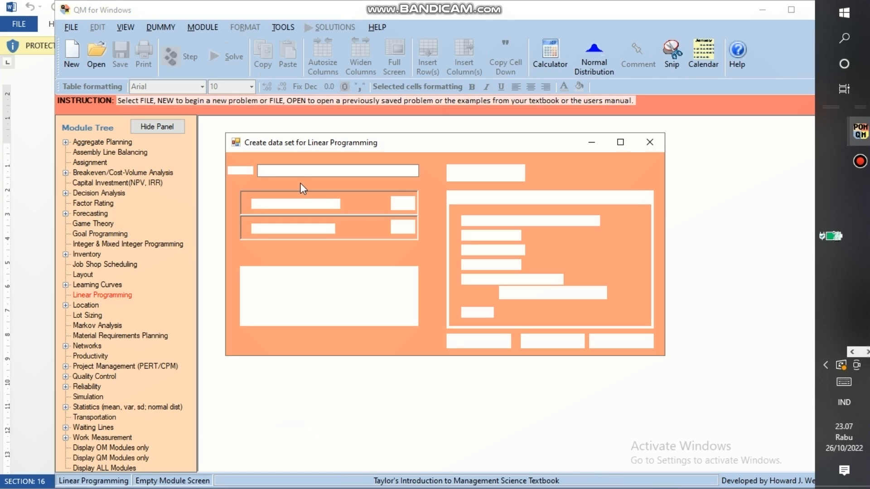
{"action": "left_click", "coordinate": [295, 172]}
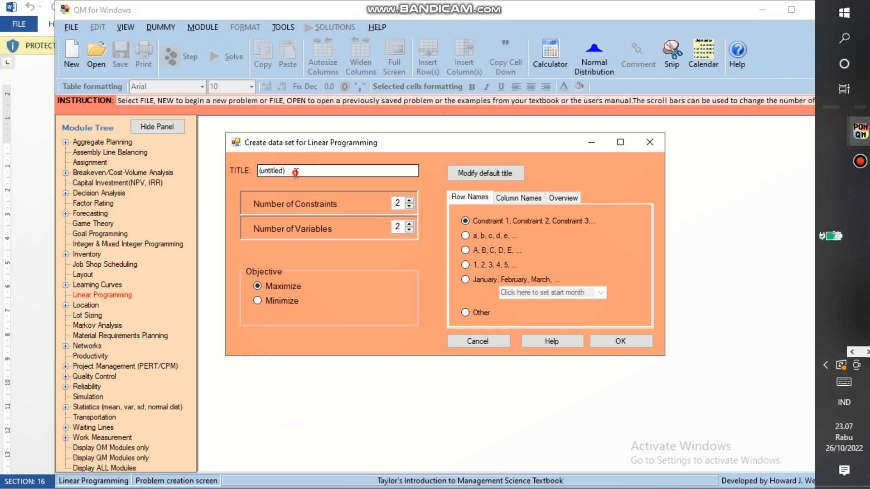
{"action": "key", "text": "BackSpace"}
{"action": "key", "text": "BackSpace"}
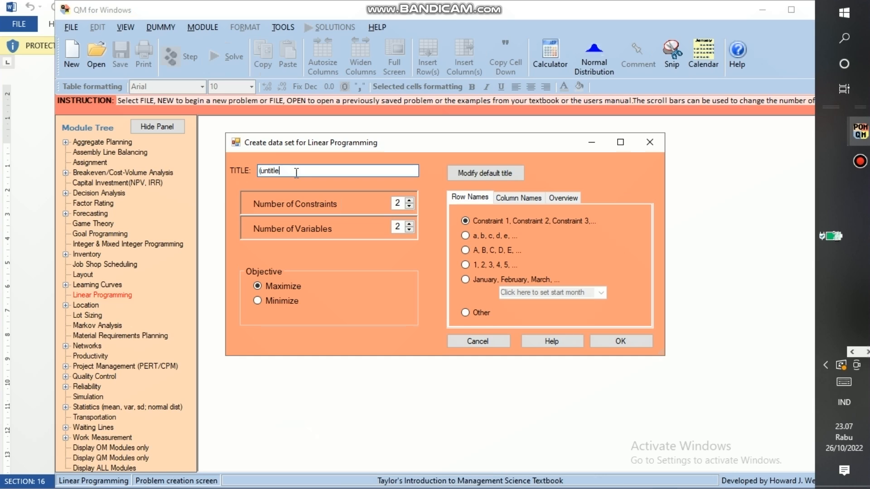
{"action": "key", "text": "BackSpace"}
{"action": "key", "text": "BackSpace"}
{"action": "key", "text": "BackSpace"}
{"action": "key", "text": "BackSpace"}
{"action": "key", "text": "BackSpace"}
{"action": "key", "text": "BackSpace"}
{"action": "key", "text": "BackSpace"}
{"action": "key", "text": "BackSpace"}
{"action": "type", "text": "MINOL"}
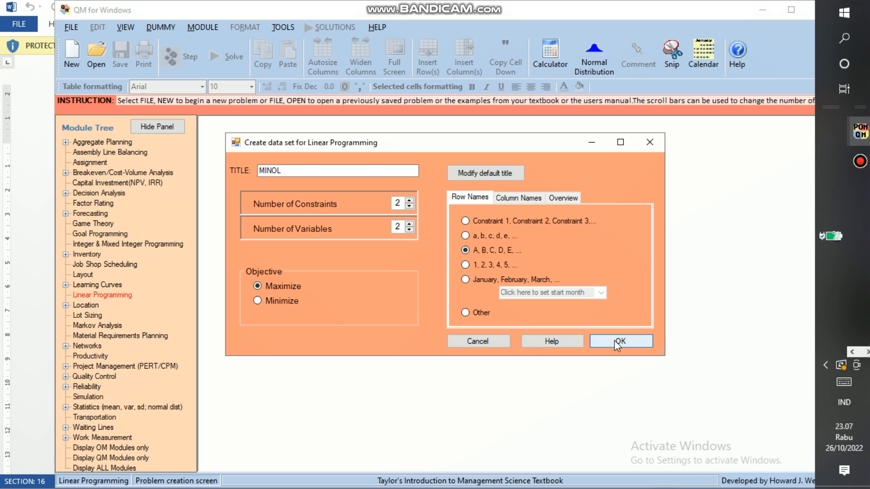
{"action": "left_click", "coordinate": [619, 341]}
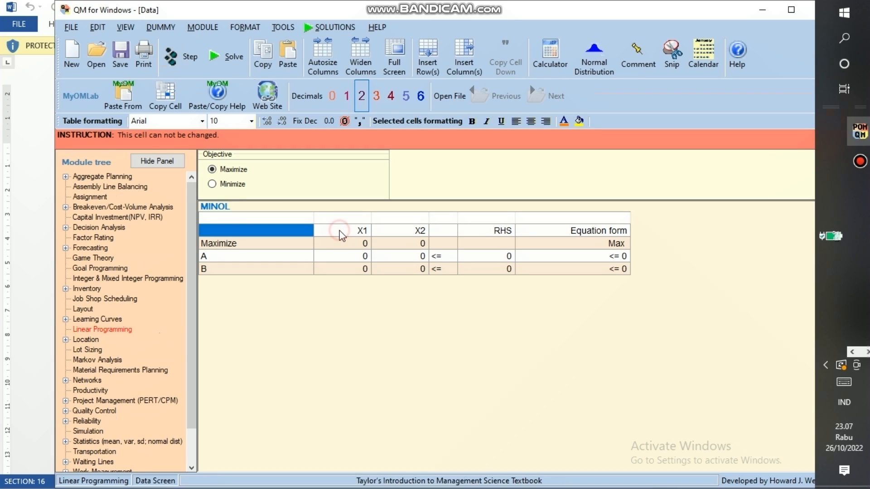
- Rename the variable columns X1 and X2 as MEJA and KURSI
{"action": "left_click", "coordinate": [340, 232]}
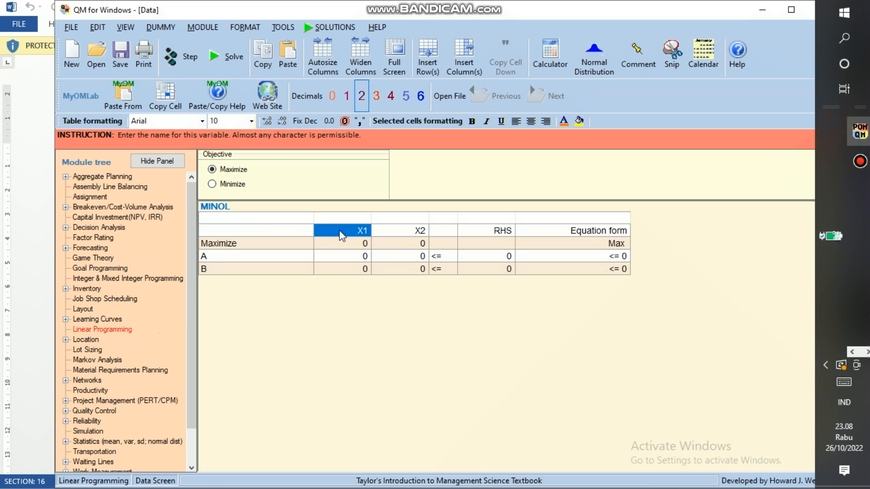
{"action": "type", "text": "MEJA"}
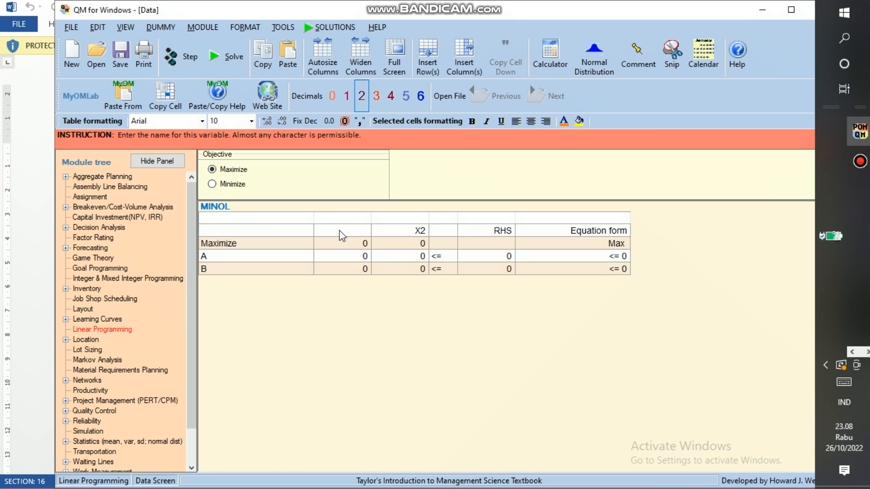
{"action": "key", "text": "Tab"}
{"action": "type", "text": "KURSI"}
- Rename constraint rows A and B as TUKANG KAYU and PENGECATAN
{"action": "left_click", "coordinate": [270, 253]}
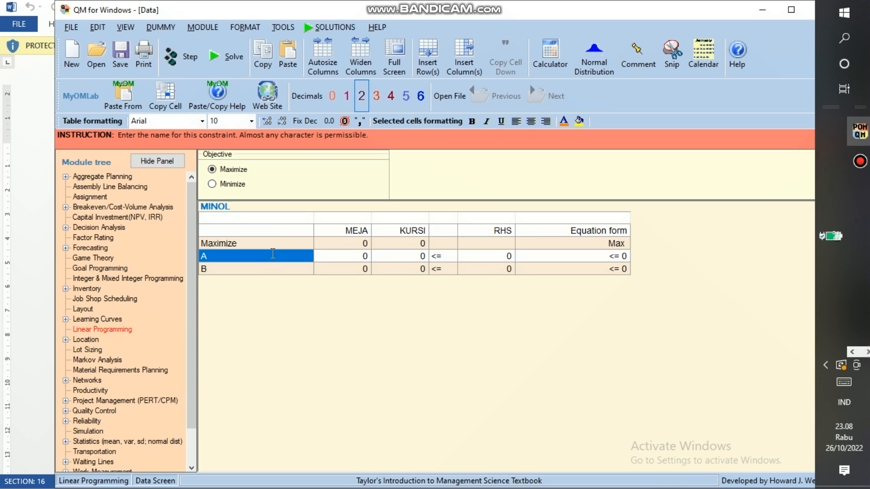
{"action": "type", "text": "TUKANG "}
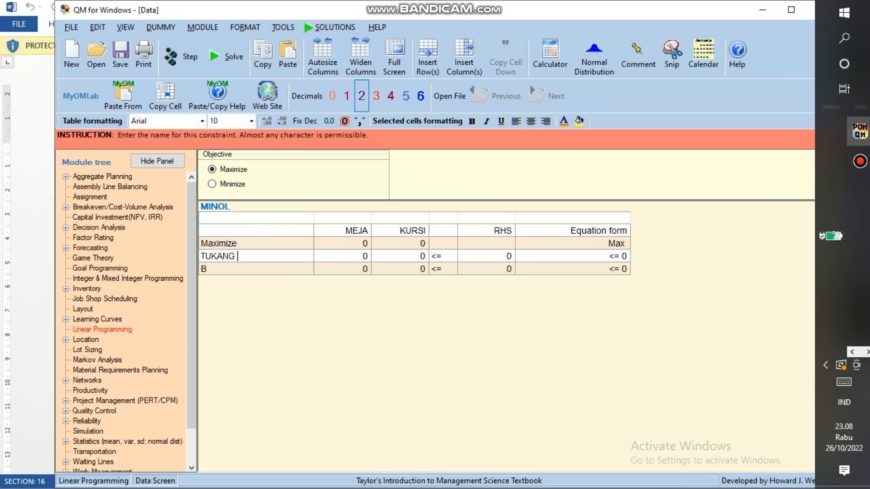
{"action": "type", "text": "KAYU"}
{"action": "key", "text": "Return"}
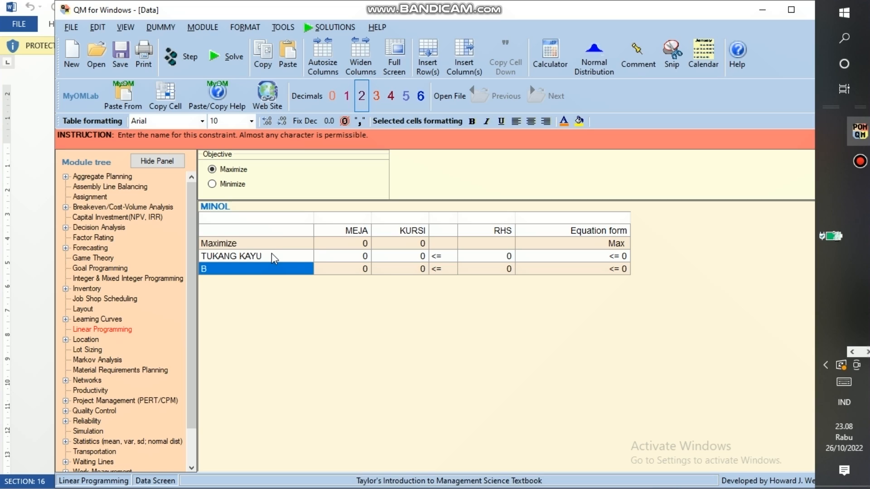
{"action": "type", "text": "PENGEC"}
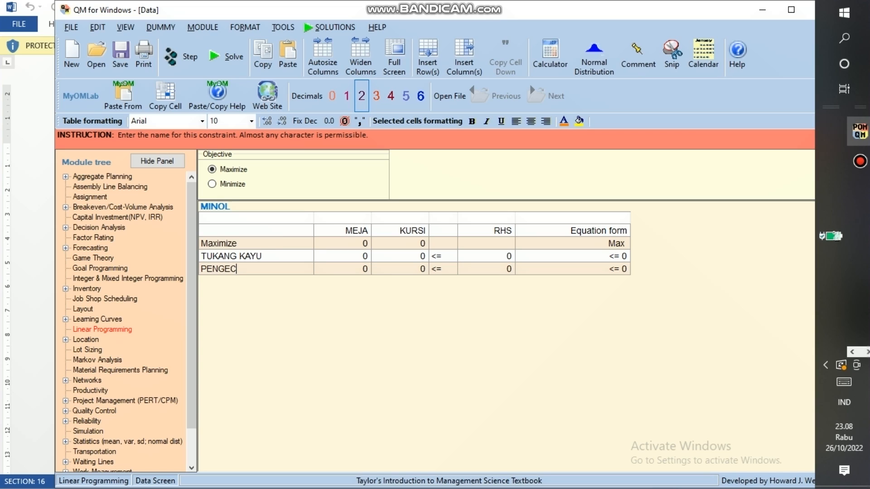
{"action": "type", "text": "ATAN"}
{"action": "key", "text": "Return"}
- Set the Maximize objective coefficients to 7 for MEJA and 5 for KURSI
{"action": "left_click", "coordinate": [341, 246]}
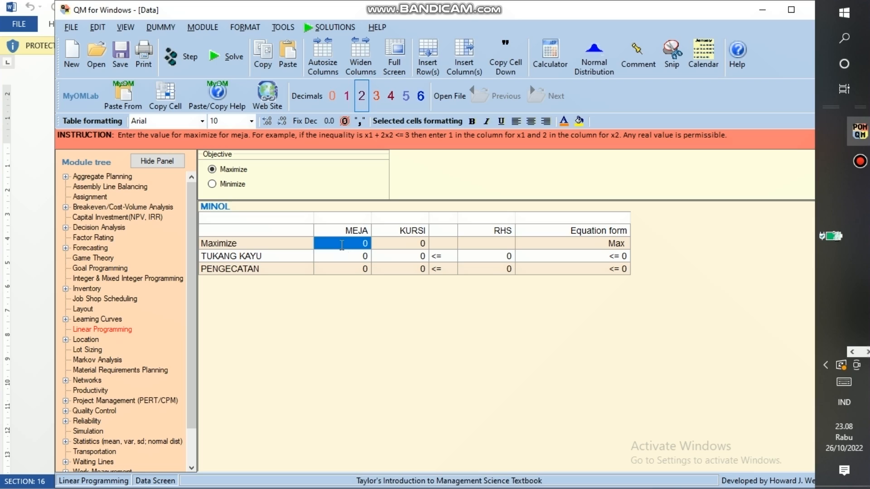
{"action": "type", "text": "7"}
{"action": "key", "text": "Return"}
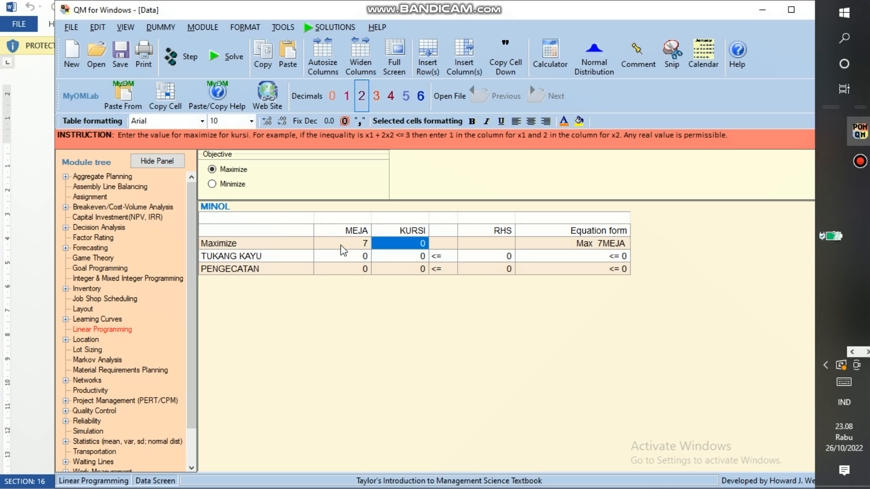
{"action": "type", "text": "5"}
- Set the TUKANG KAYU constraint coefficients to 4 for MEJA and 3 for KURSI
{"action": "left_click", "coordinate": [347, 257]}
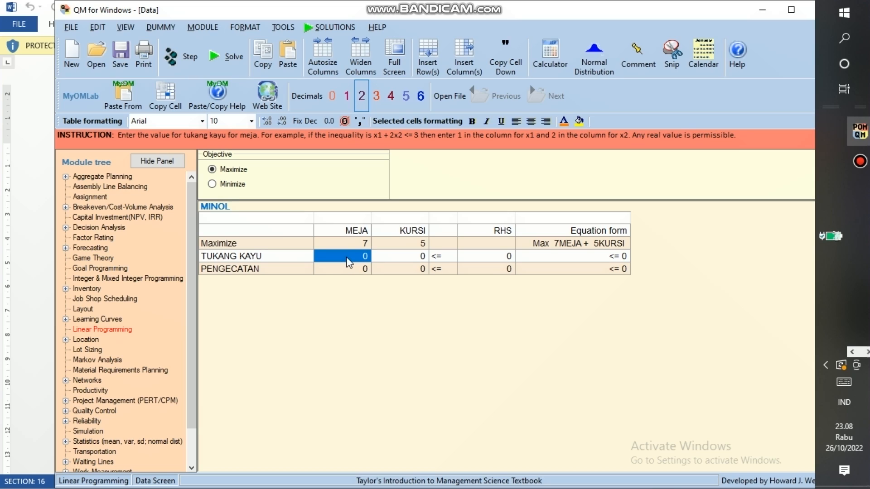
{"action": "type", "text": "4"}
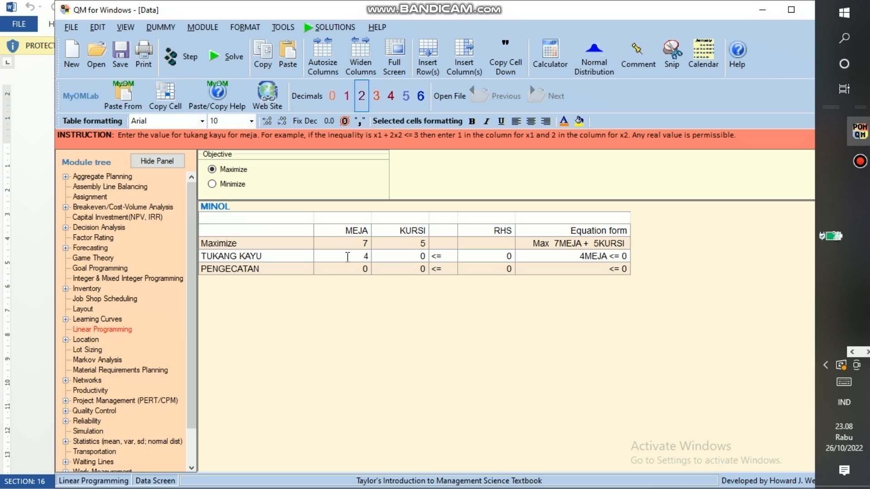
{"action": "key", "text": "Tab"}
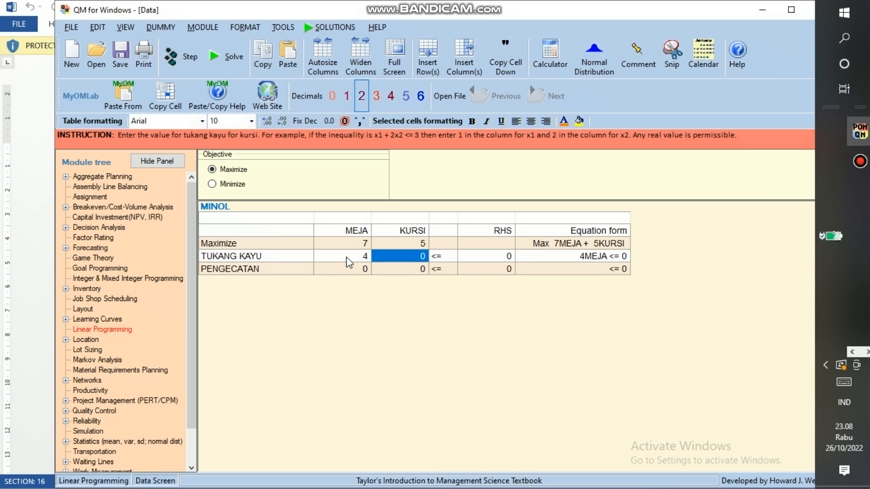
{"action": "type", "text": "3"}
{"action": "key", "text": "Return"}
- Set the PENGECATAN constraint coefficients to 2 for MEJA and 1 for KURSI
{"action": "key", "text": "Left"}
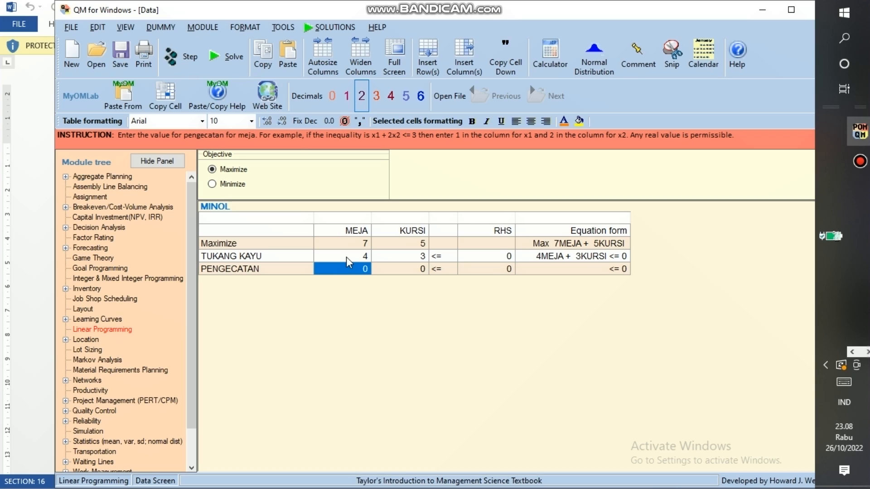
{"action": "type", "text": "2"}
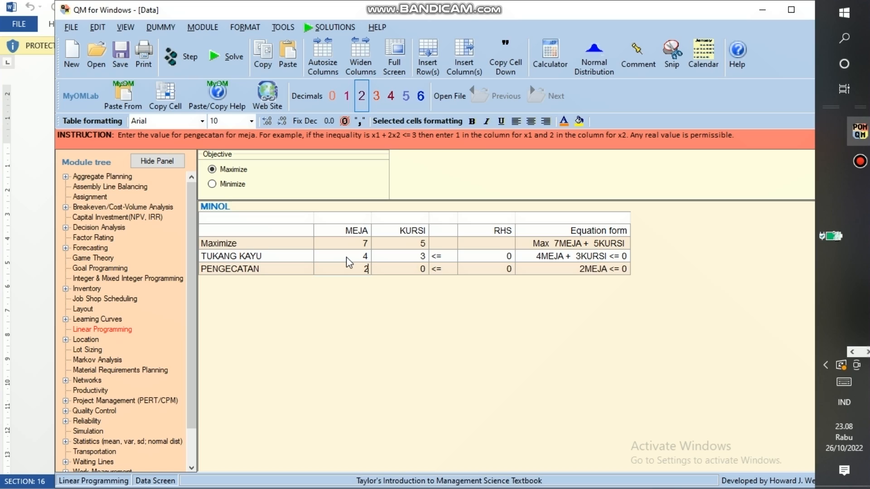
{"action": "key", "text": "Tab"}
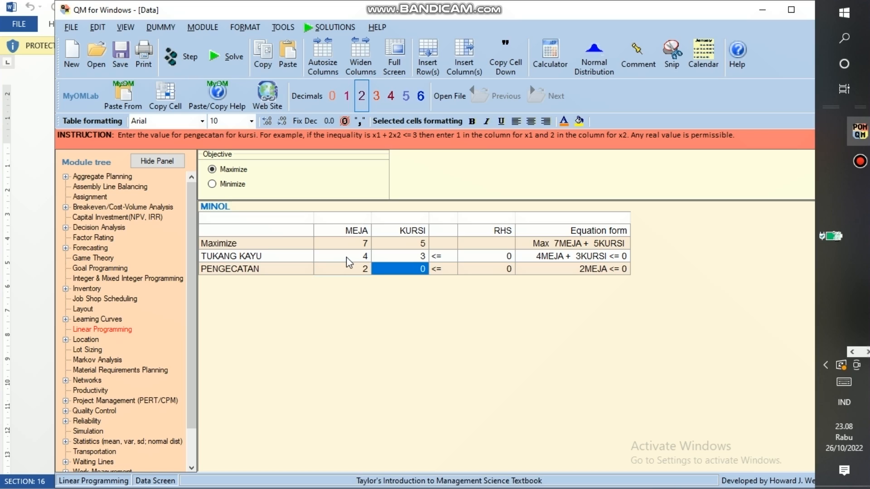
{"action": "type", "text": "1"}
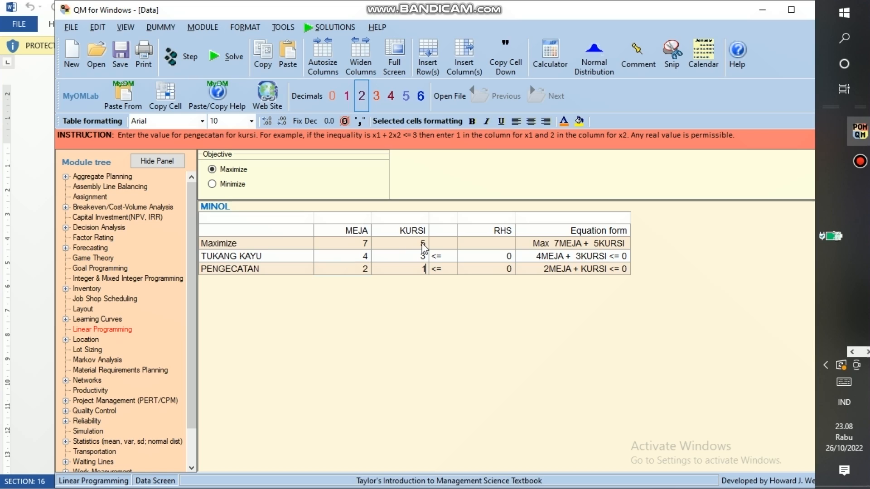
- Set the RHS limits to 240 for TUKANG KAYU and 100 for PENGECATAN
{"action": "left_click", "coordinate": [501, 256]}
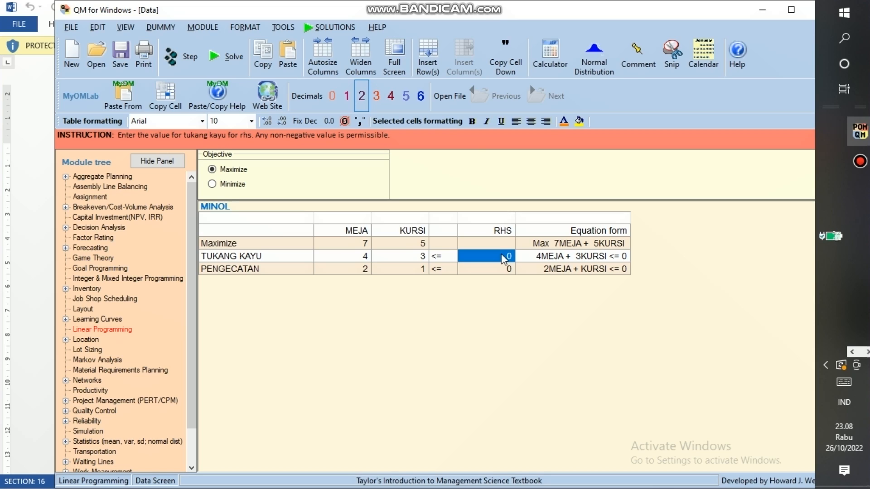
{"action": "type", "text": "240"}
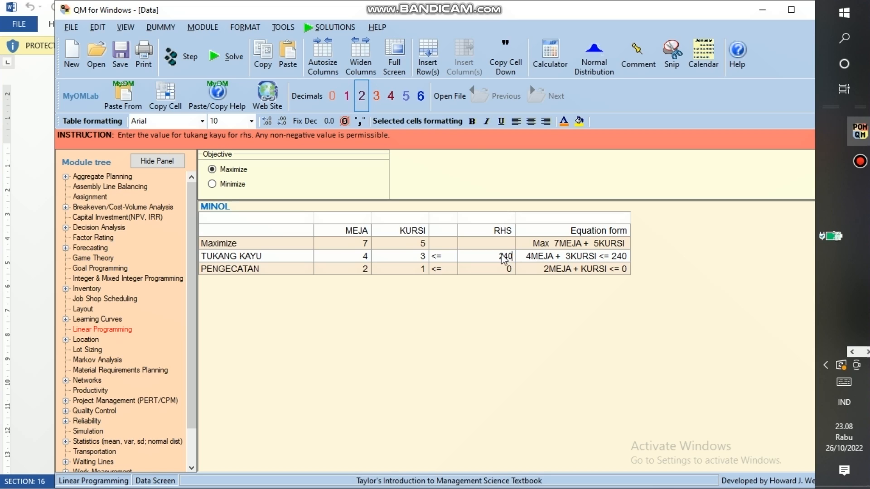
{"action": "key", "text": "Return"}
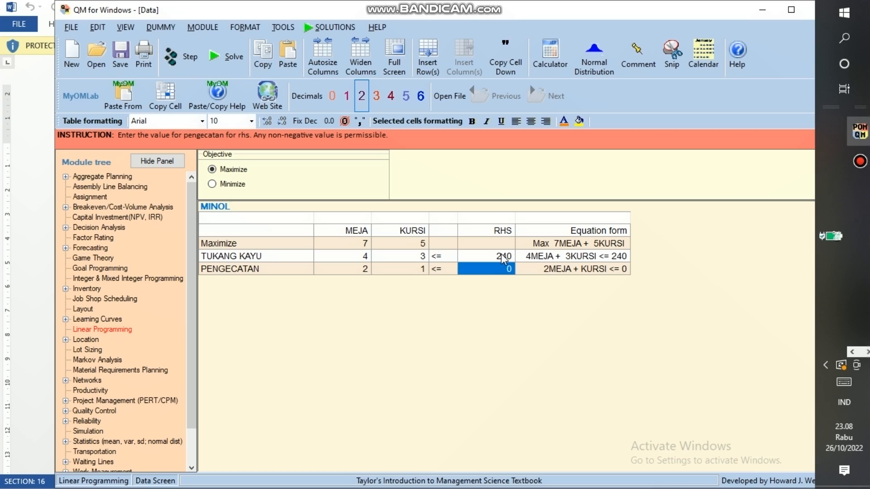
{"action": "type", "text": "1"}
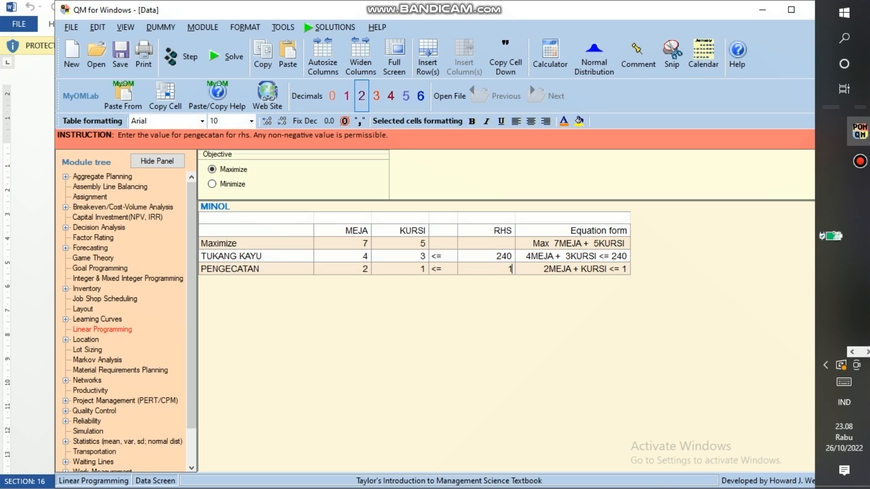
{"action": "type", "text": "2"}
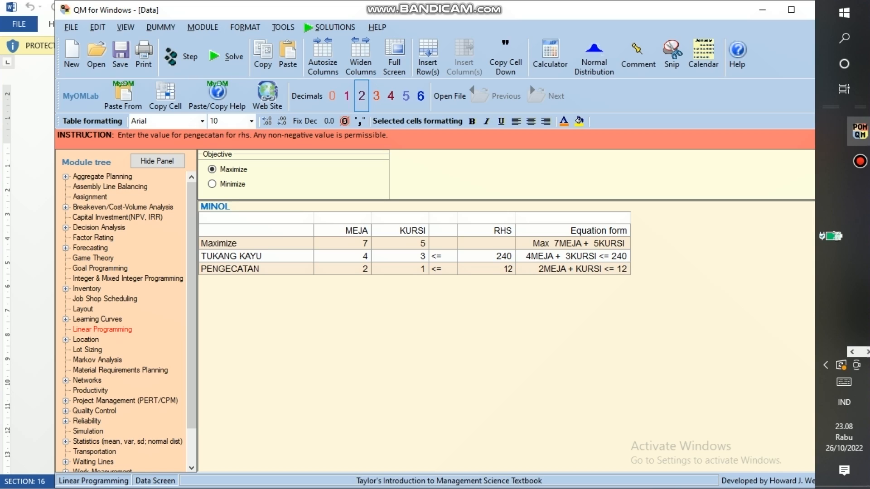
{"action": "left_click", "coordinate": [504, 287]}
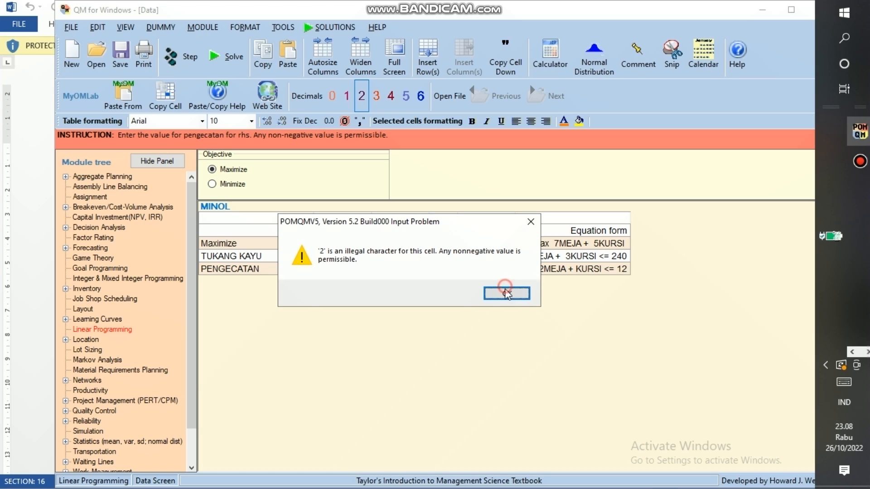
{"action": "left_click", "coordinate": [507, 290]}
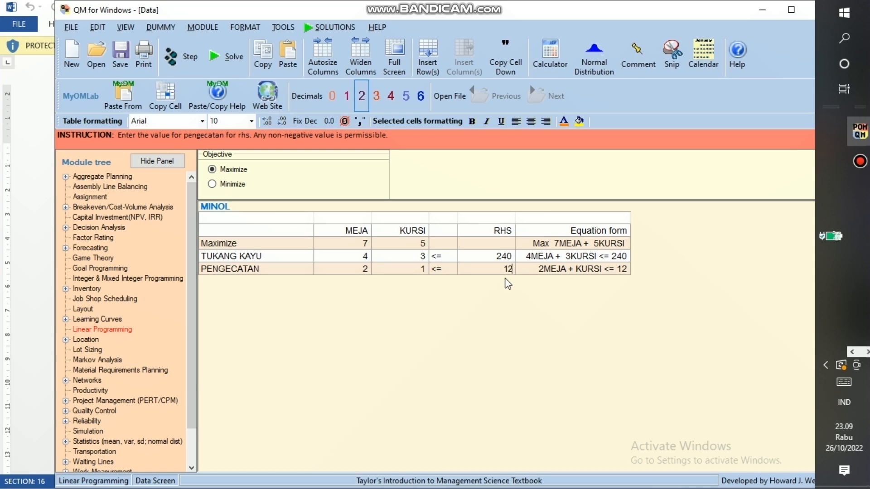
{"action": "type", "text": "100"}
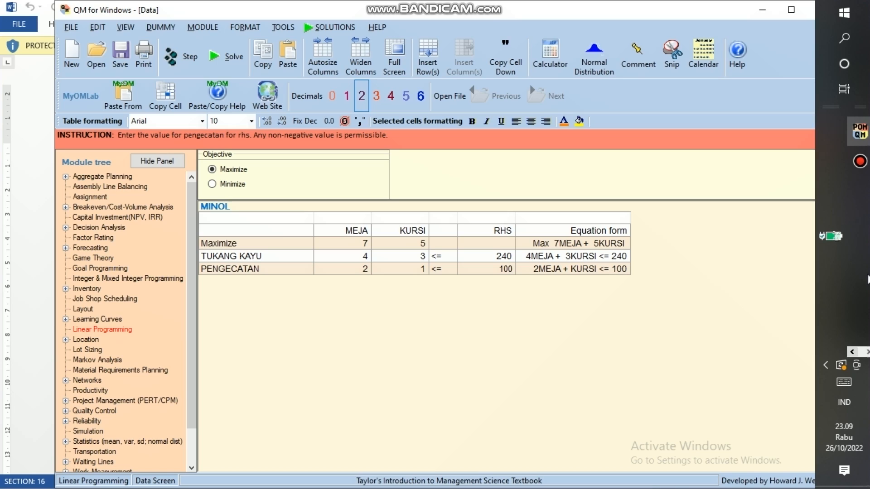
- Check the entered data against the MINOL table in the Word document, and solve the problem in QM for Windows
{"action": "left_click", "coordinate": [866, 279]}
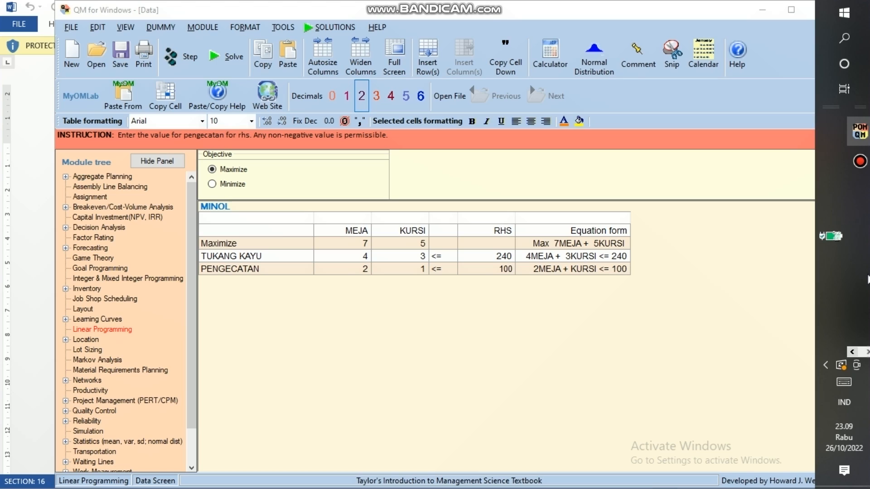
{"action": "left_click", "coordinate": [811, 234]}
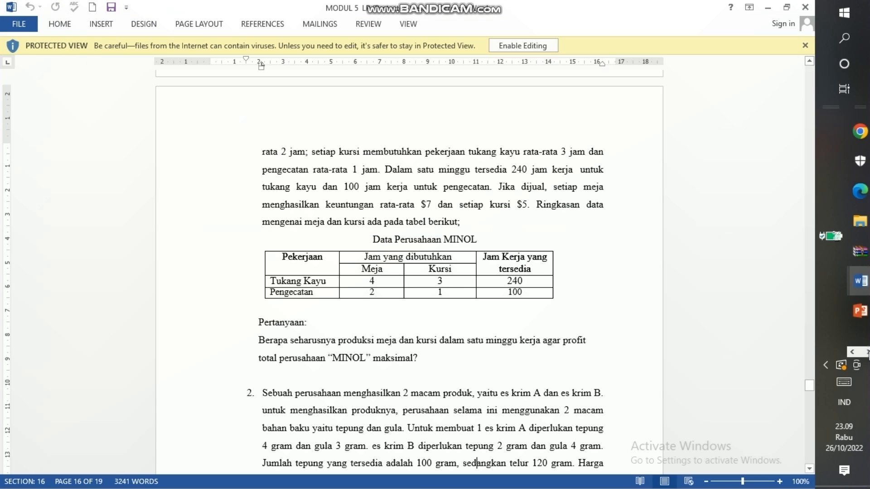
{"action": "left_click", "coordinate": [868, 351]}
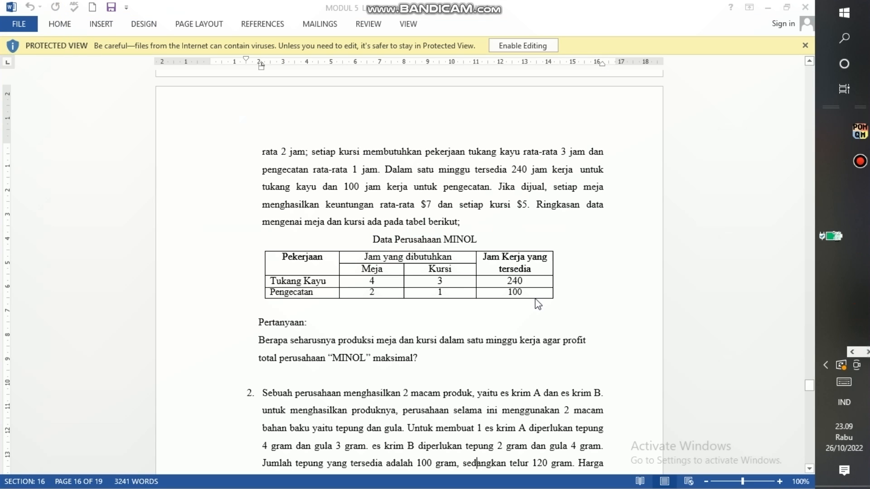
{"action": "key", "text": "alt+Tab"}
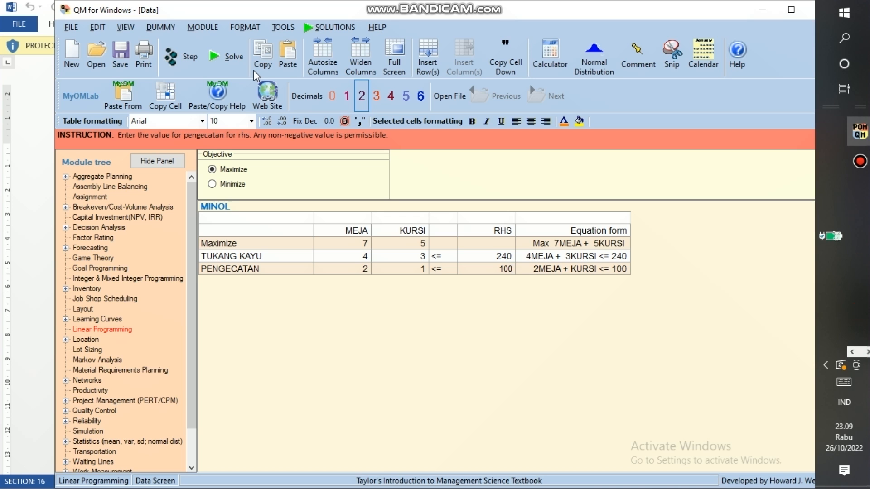
{"action": "left_click", "coordinate": [216, 58]}
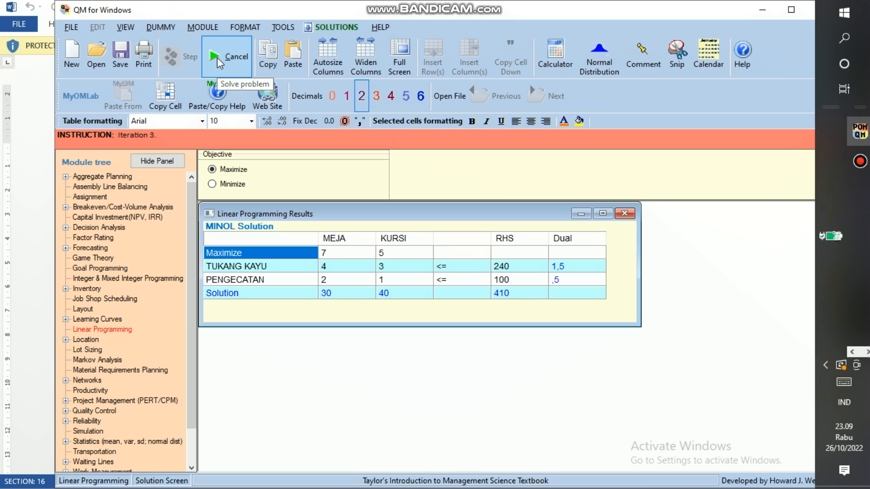
- Review the Linear Programming results table of the MINOL solution and the list of additional result windows
{"action": "left_click", "coordinate": [337, 26]}
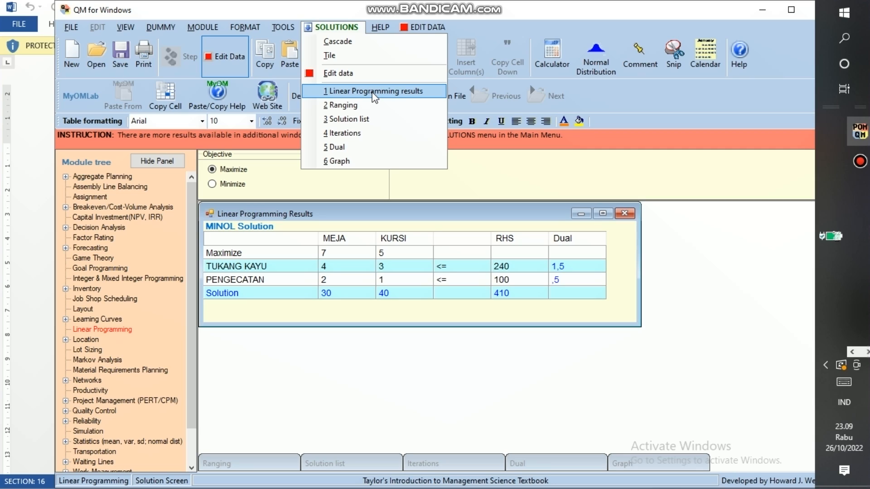
{"action": "left_click", "coordinate": [270, 253]}
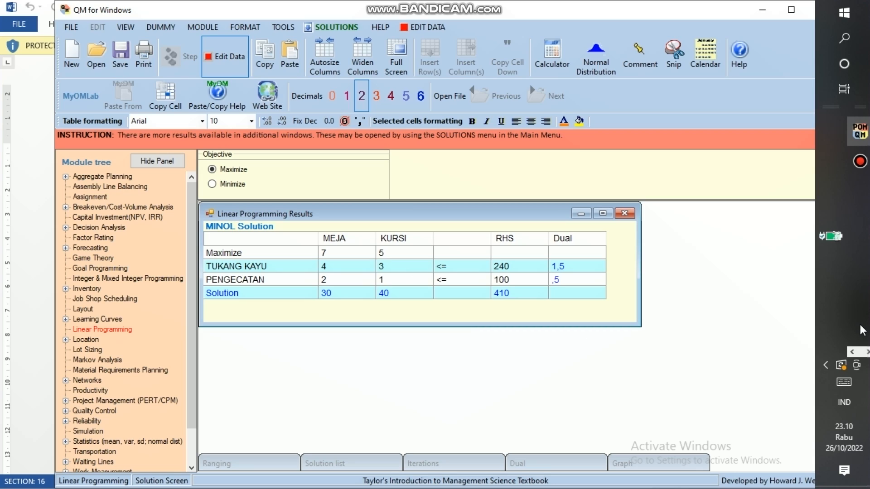
{"action": "left_click", "coordinate": [865, 285]}
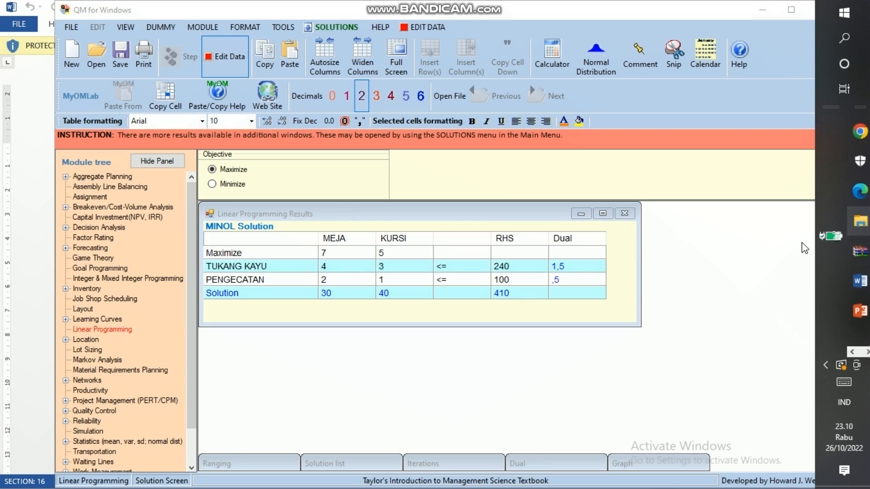
{"action": "left_click", "coordinate": [764, 235]}
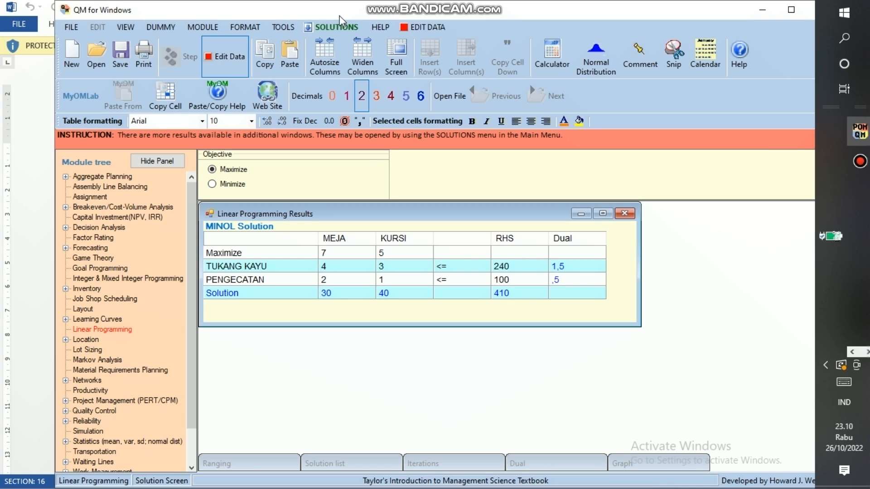
- Open the Ranging results and examine the lower bounds of the variables and the slack/surplus of the constraints
{"action": "left_click", "coordinate": [339, 26]}
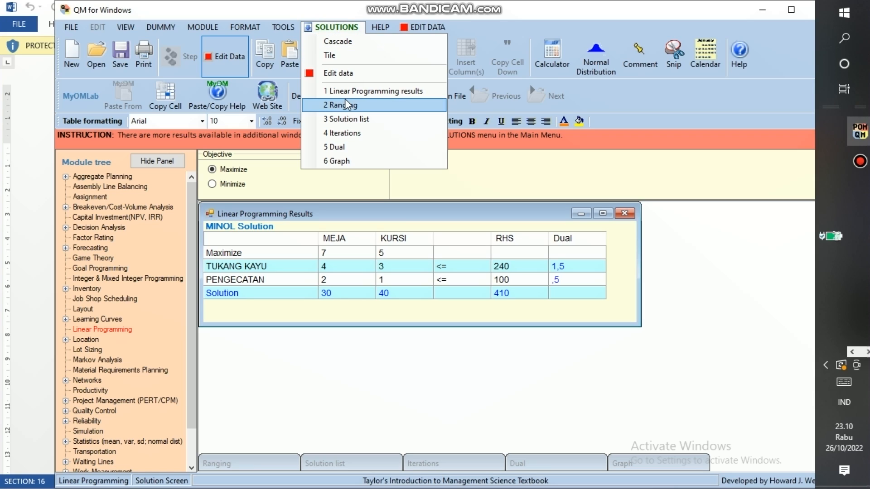
{"action": "left_click", "coordinate": [345, 101]}
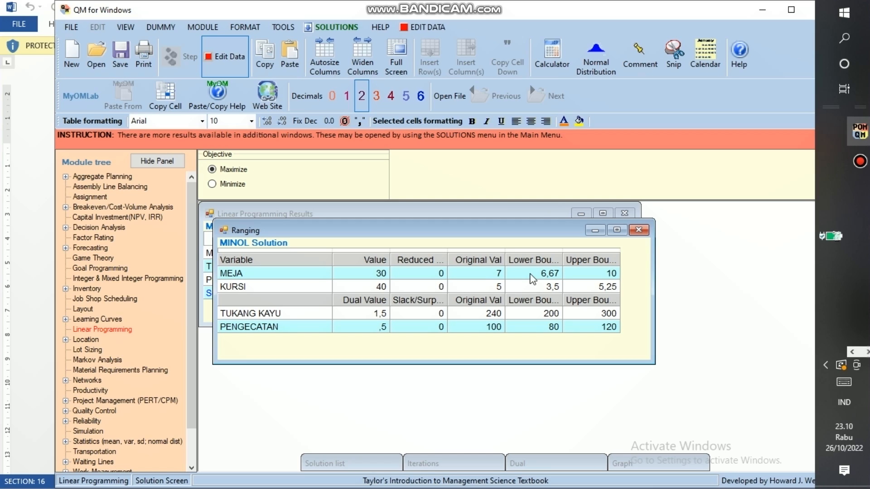
{"action": "left_click", "coordinate": [547, 260]}
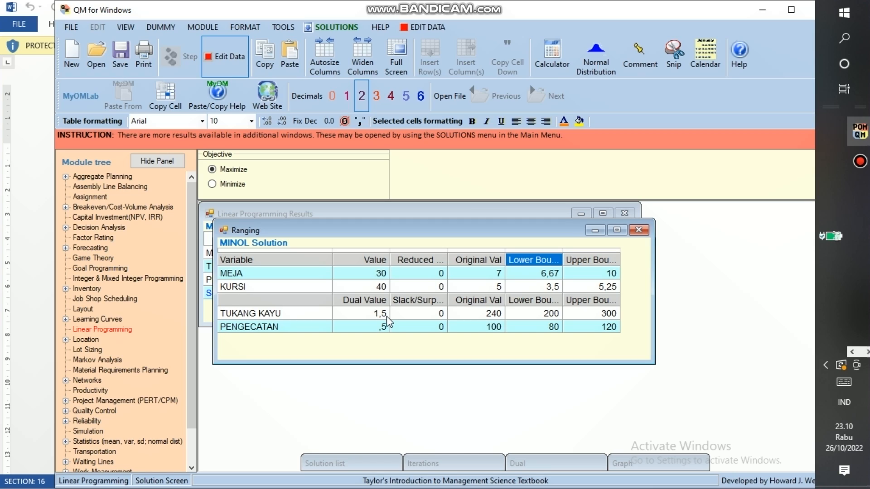
{"action": "left_click", "coordinate": [417, 300]}
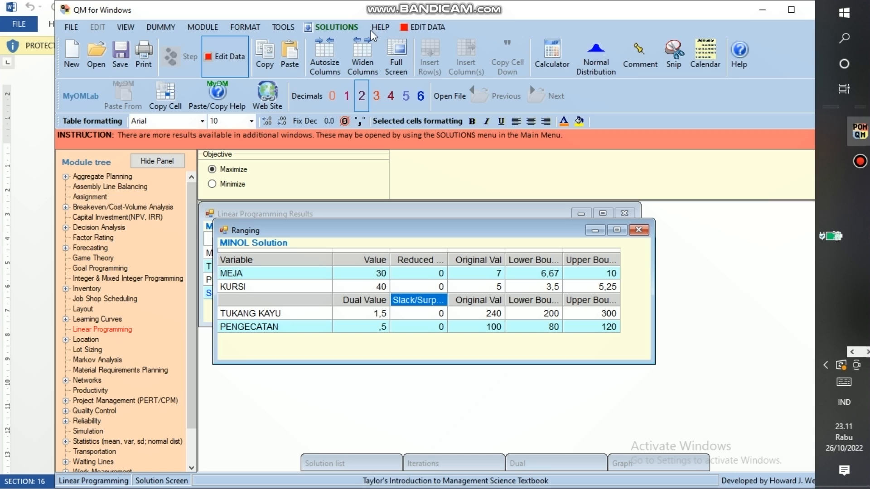
- Display the solution list, and the Iterations table with its window moved up to expose the final iteration
{"action": "left_click", "coordinate": [341, 26]}
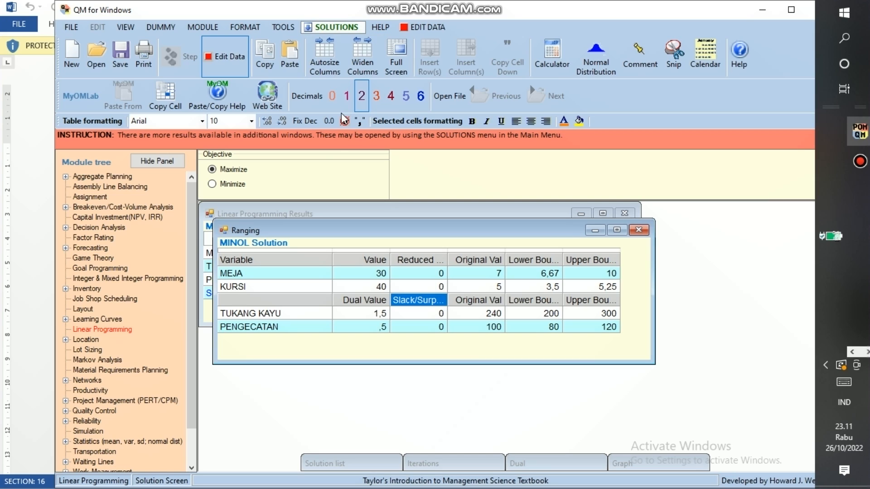
{"action": "left_click", "coordinate": [343, 118]}
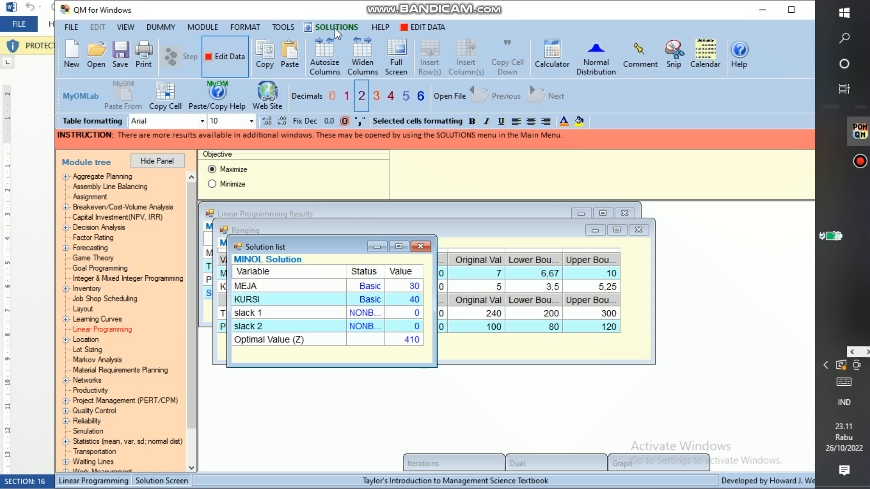
{"action": "key", "text": "alt+s"}
{"action": "left_click", "coordinate": [340, 133]}
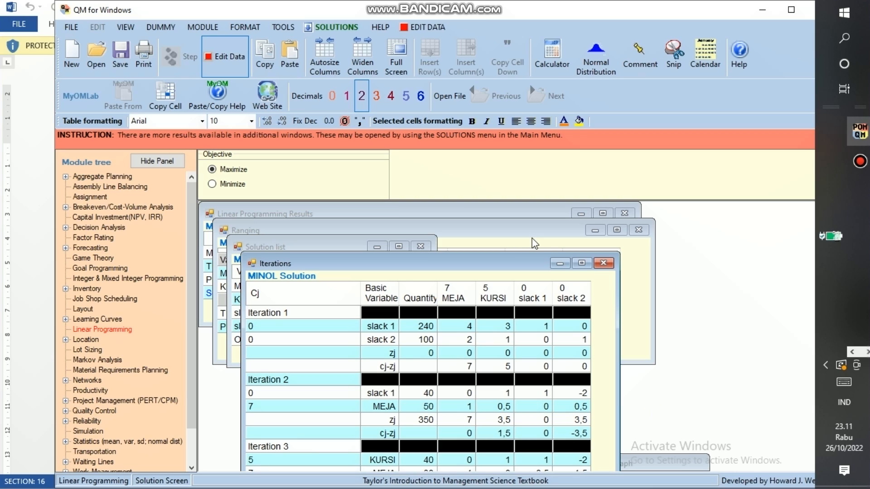
{"action": "left_click_drag", "start_coordinate": [492, 255], "coordinate": [487, 217]}
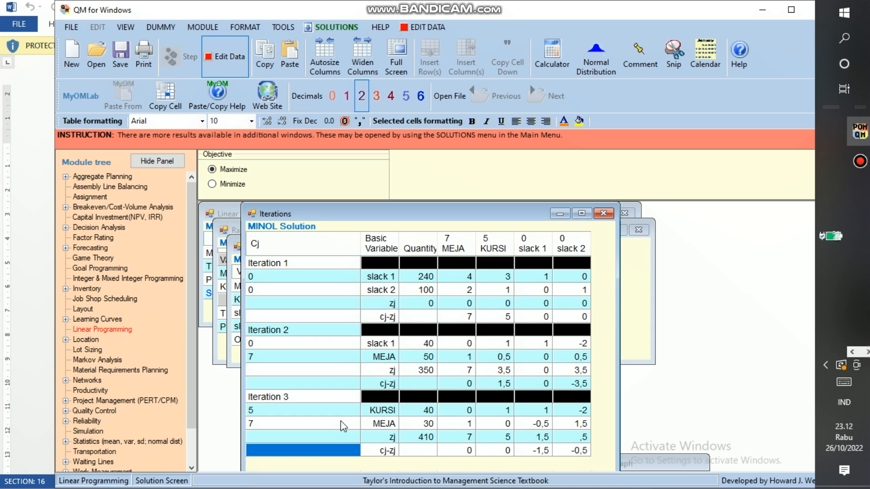
{"action": "left_click", "coordinate": [310, 418]}
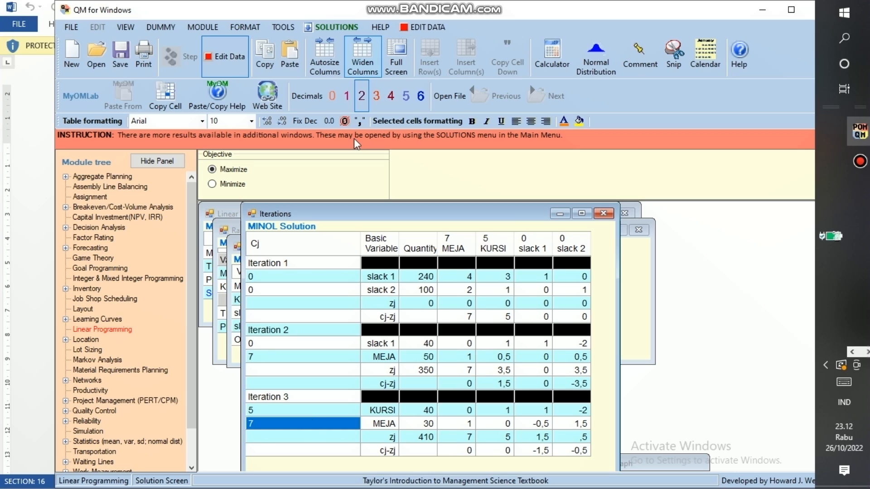
- Open the Dual results and compare them with the MINOL data table in the Word document, returning to QM for Windows
{"action": "key", "text": "alt+s"}
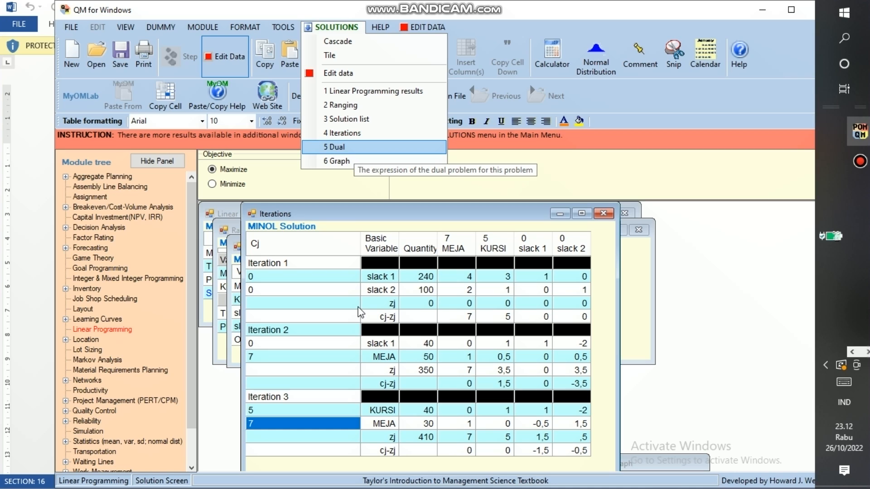
{"action": "key", "text": "Return"}
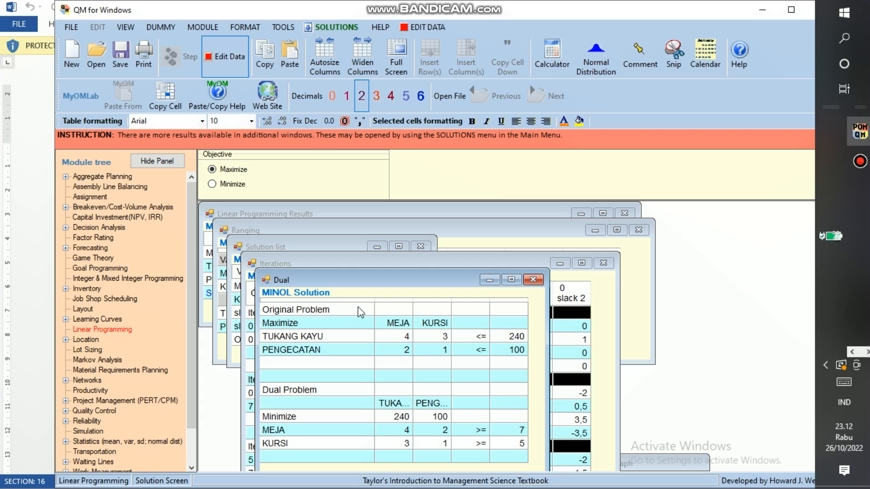
{"action": "left_click", "coordinate": [852, 353]}
{"action": "left_click", "coordinate": [800, 229]}
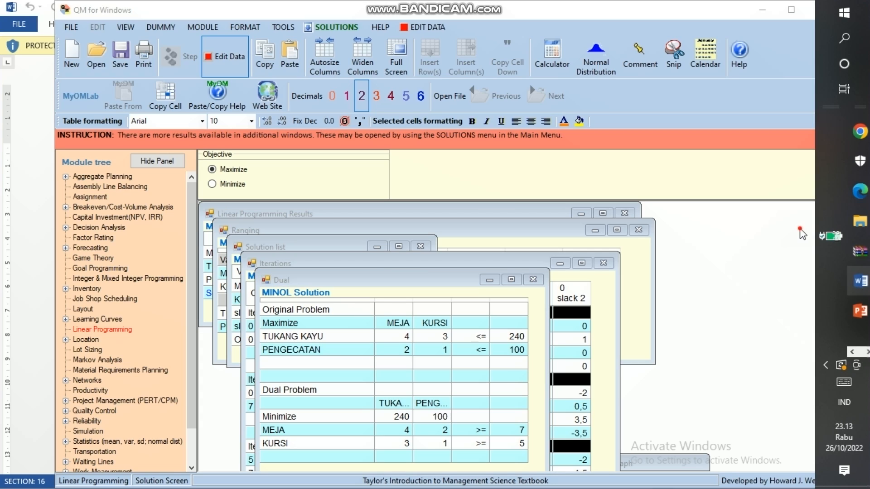
{"action": "left_click", "coordinate": [777, 235]}
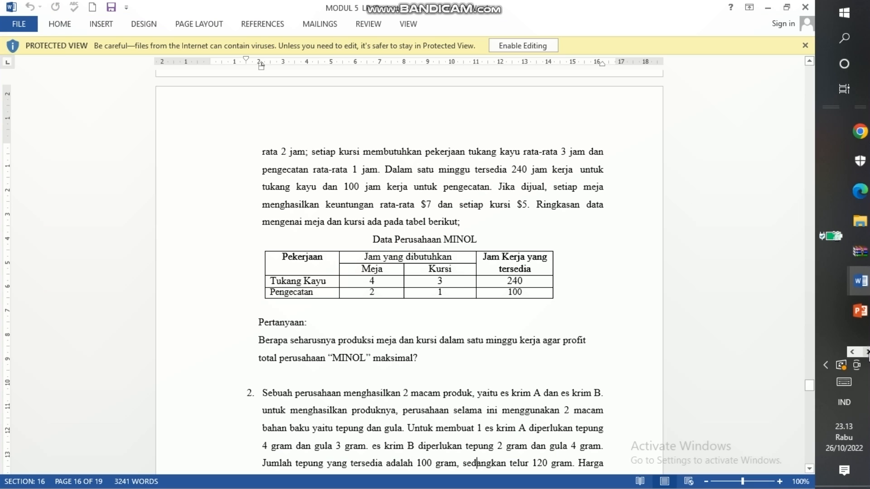
{"action": "left_click", "coordinate": [866, 126]}
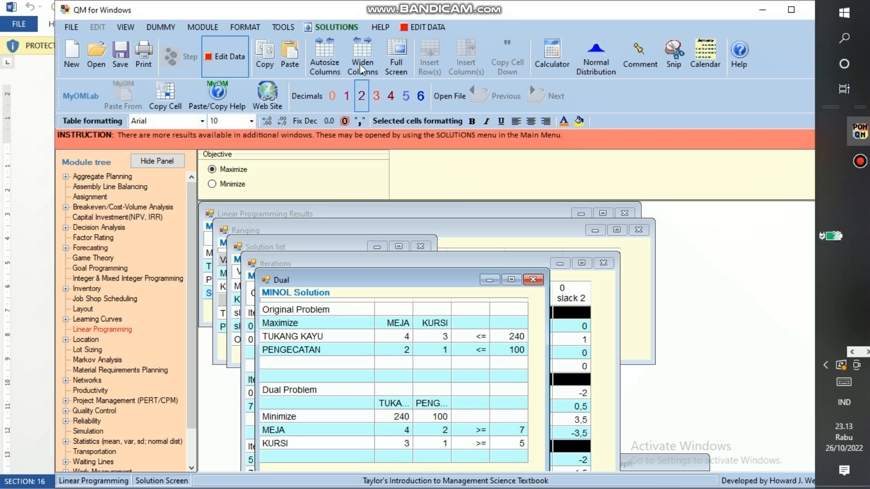
- Open the Graph of the MINOL linear programming solution
{"action": "left_click", "coordinate": [336, 27]}
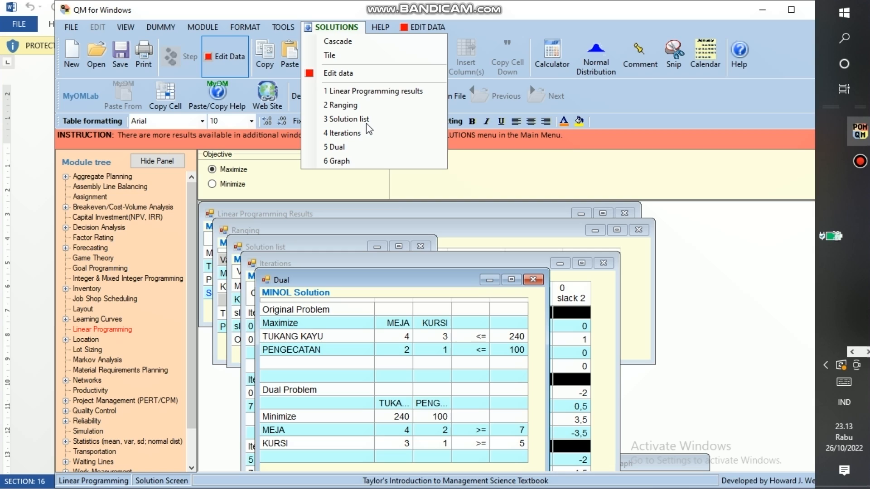
{"action": "left_click", "coordinate": [367, 162]}
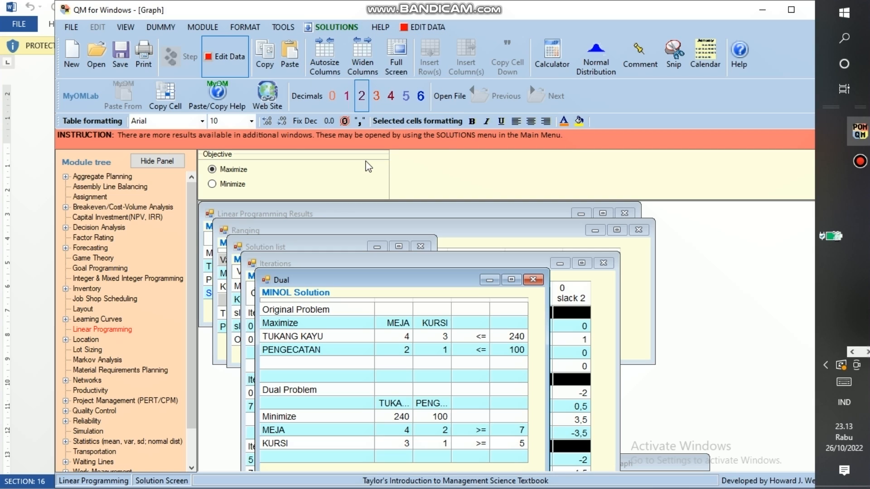